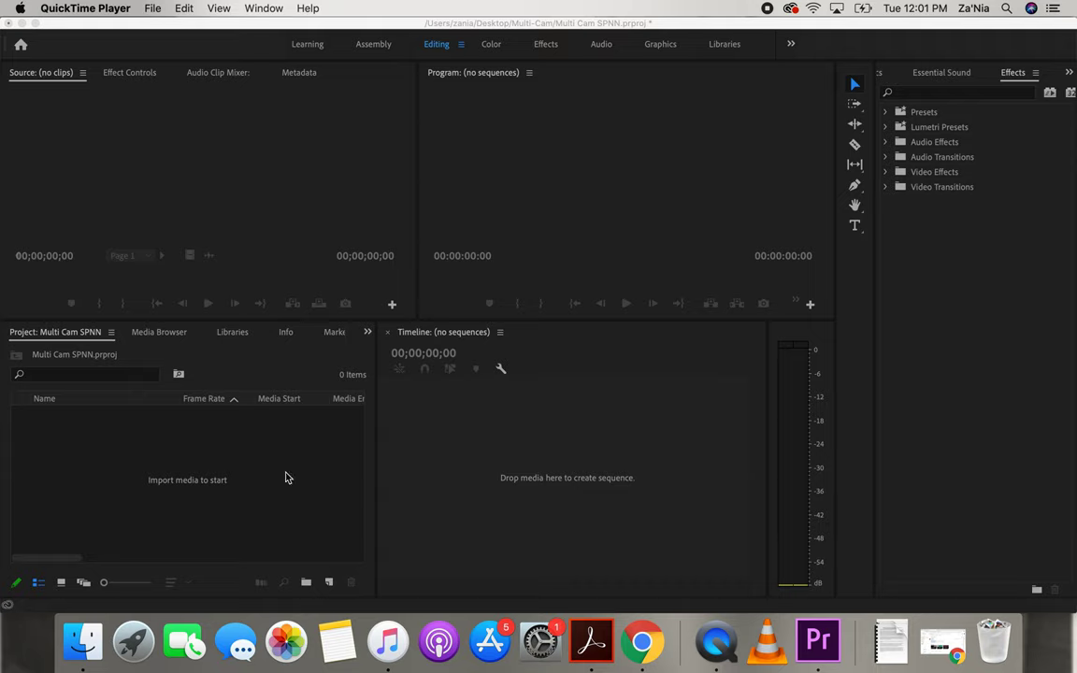
Bring Premiere Pro in front of QuickTime Player to show the empty Multi Cam SPNN project
left_click(151, 9)
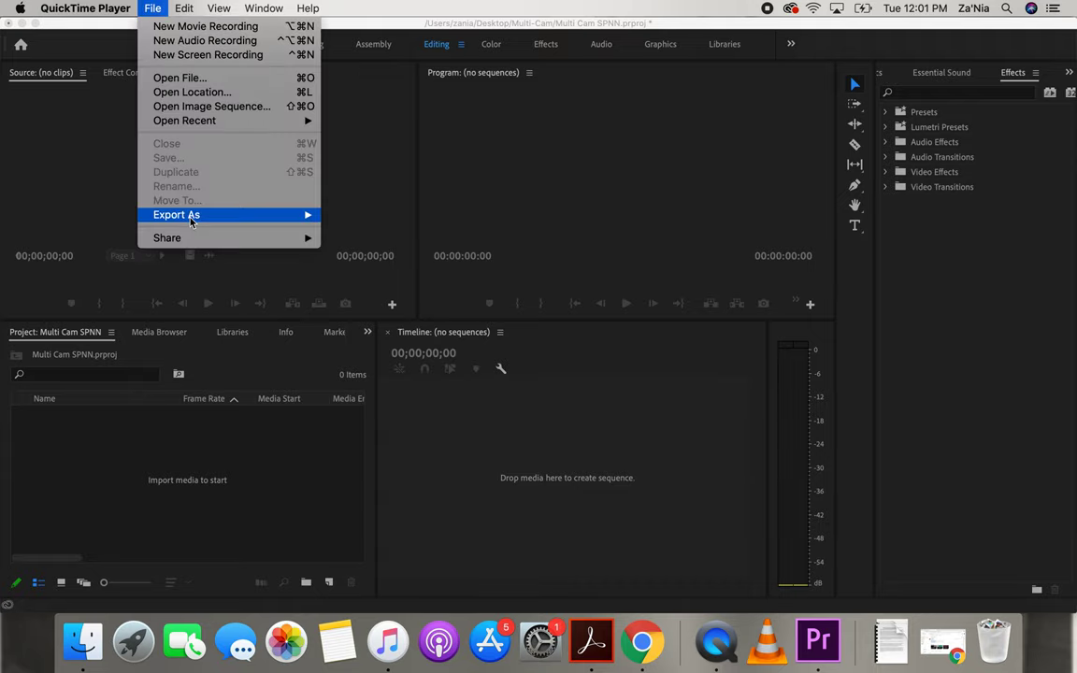
left_click(140, 411)
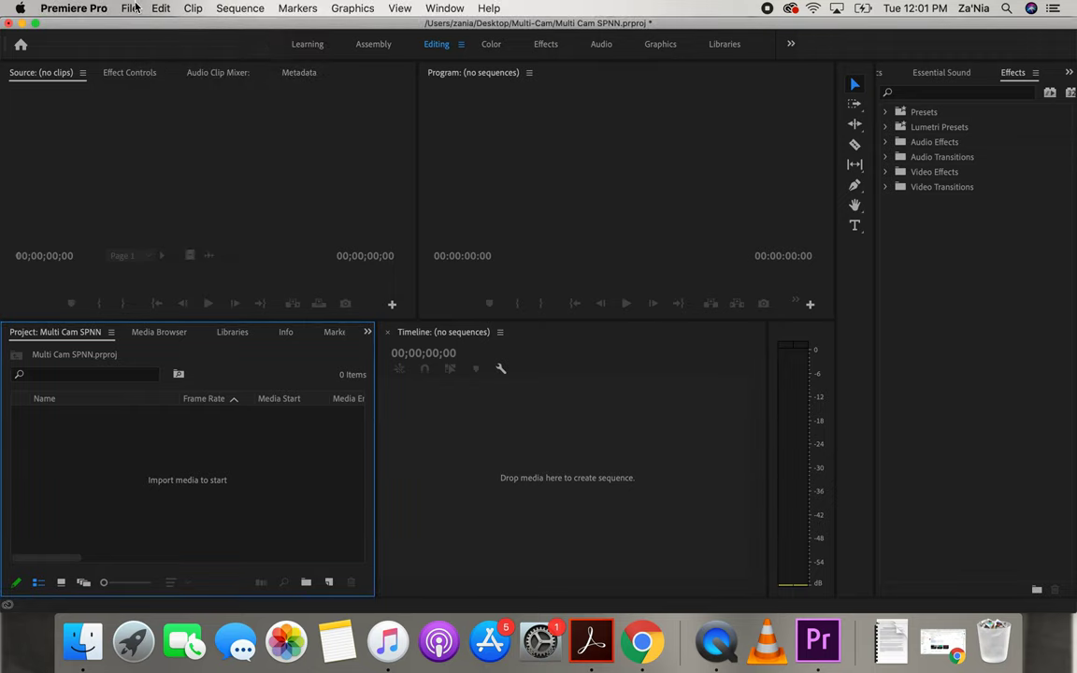
Import camera 1.mov and camera 2.mov from the Multi-Cam folder via File > Import
left_click(131, 8)
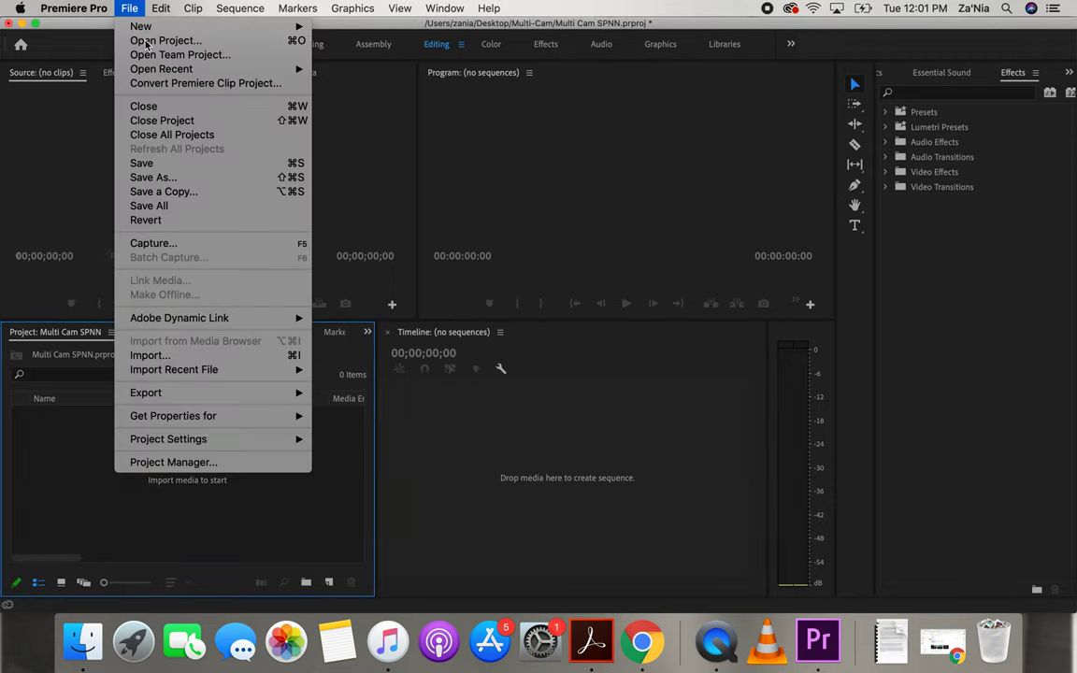
left_click(168, 357)
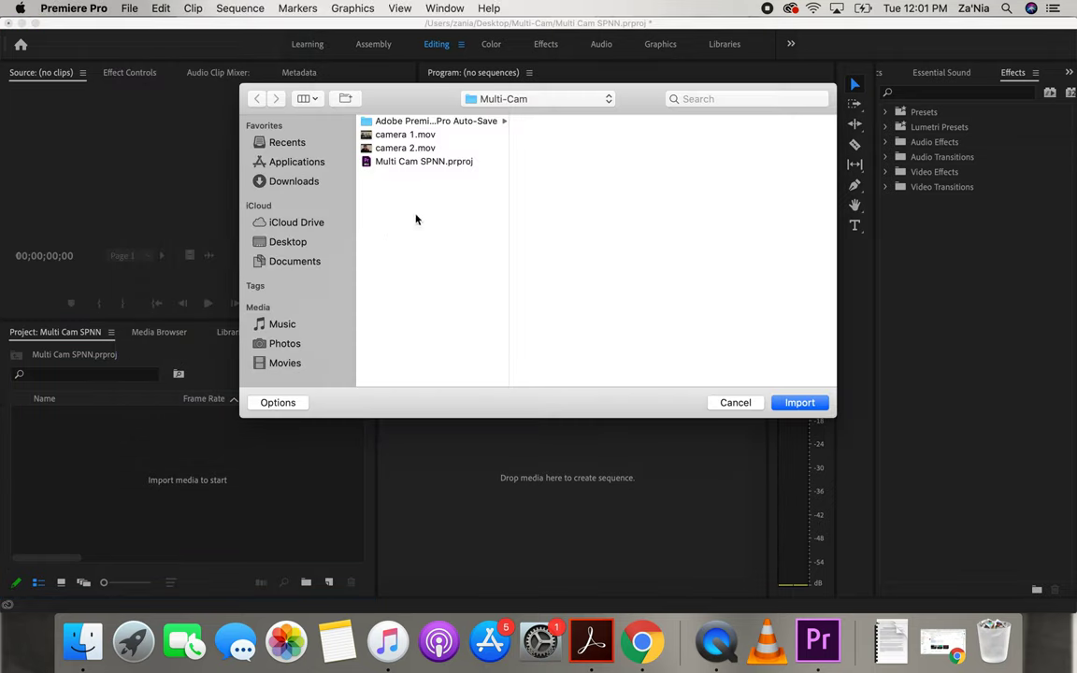
left_click(412, 135)
left_click(385, 147, "shift")
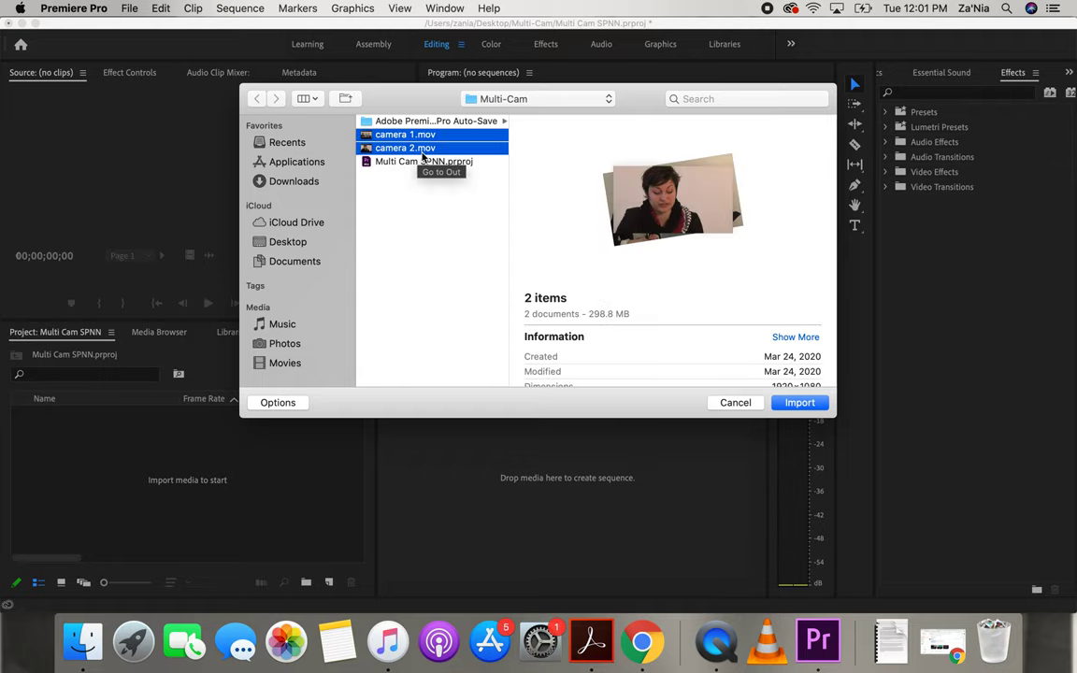
left_click(792, 402)
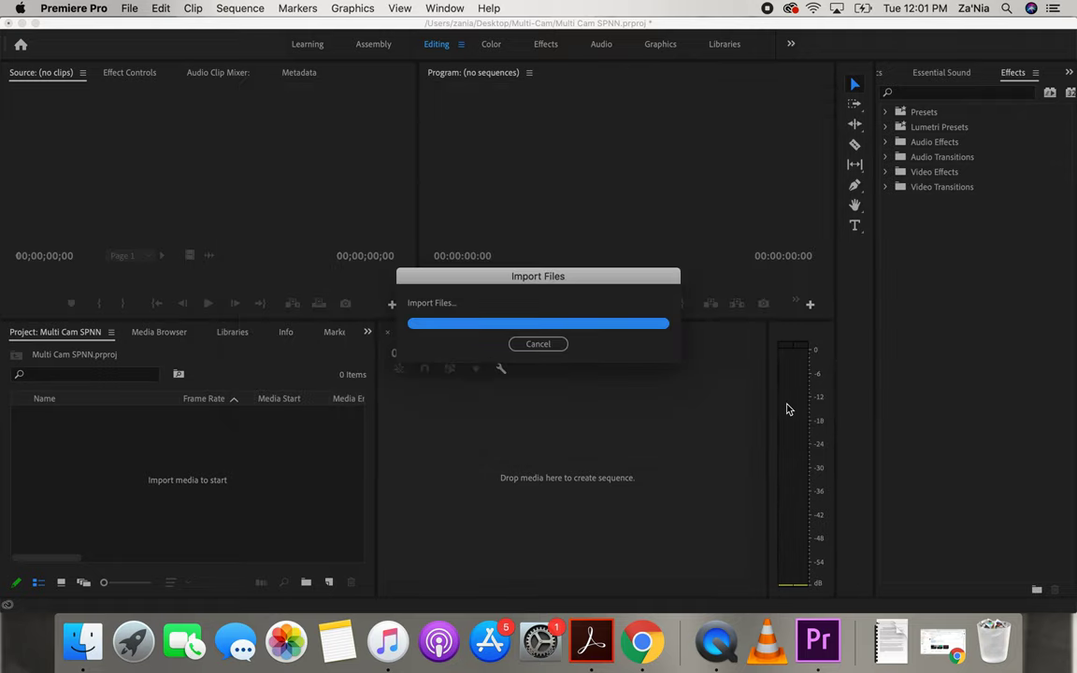
Select both camera clips in the Project panel and bring up their context menu
left_click(195, 524)
left_click(138, 417)
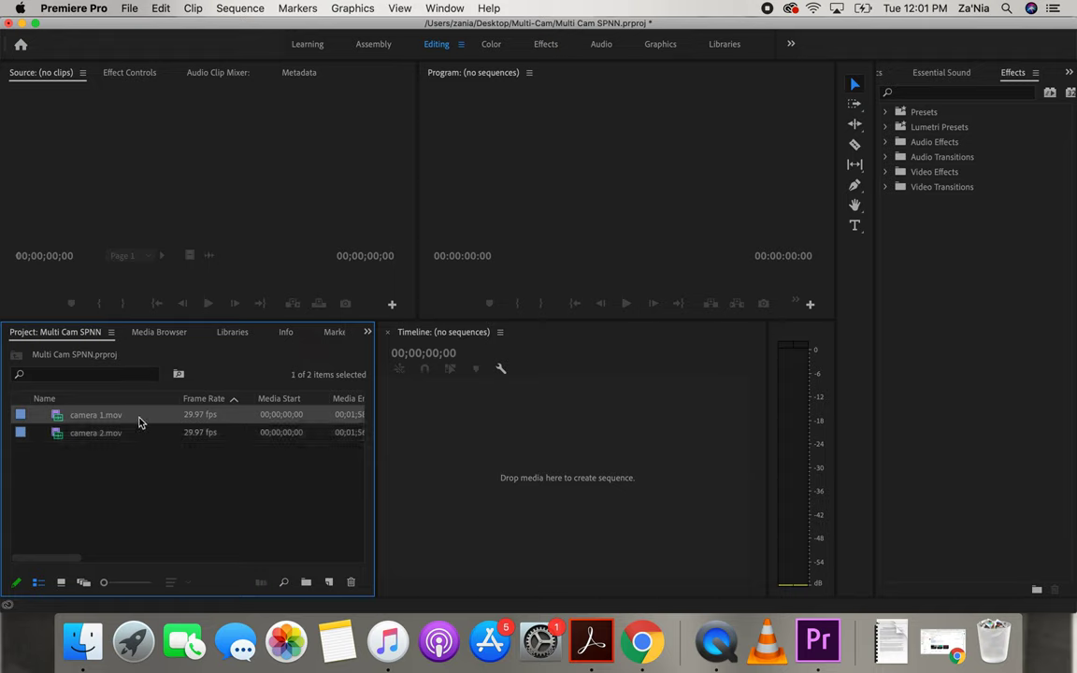
left_click(134, 437, "shift")
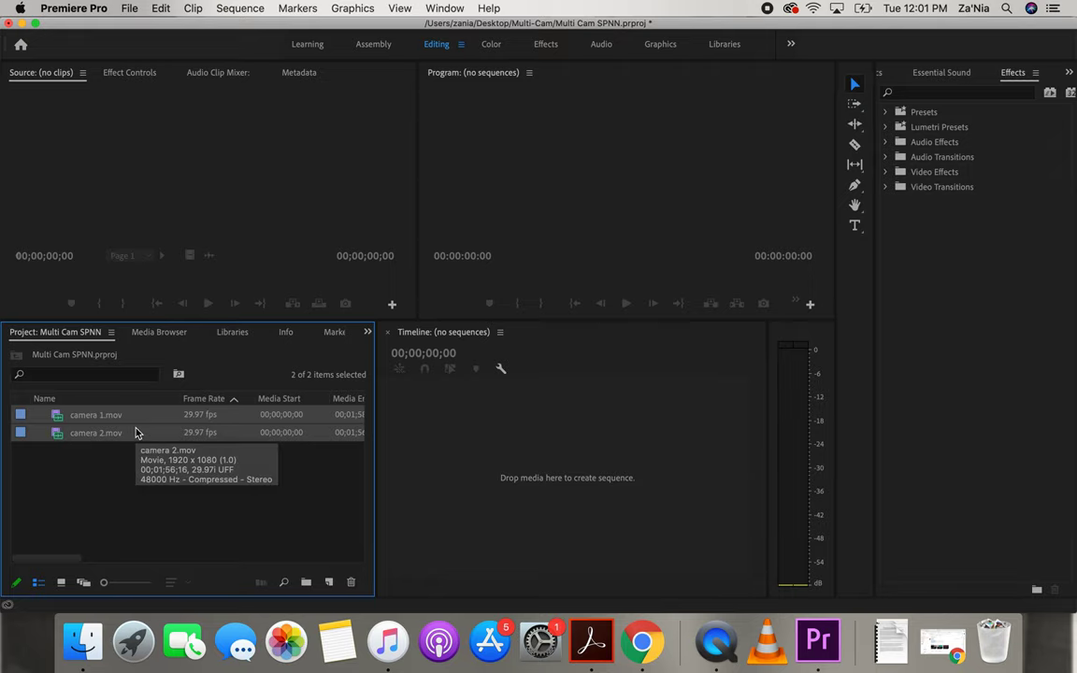
right_click(135, 432)
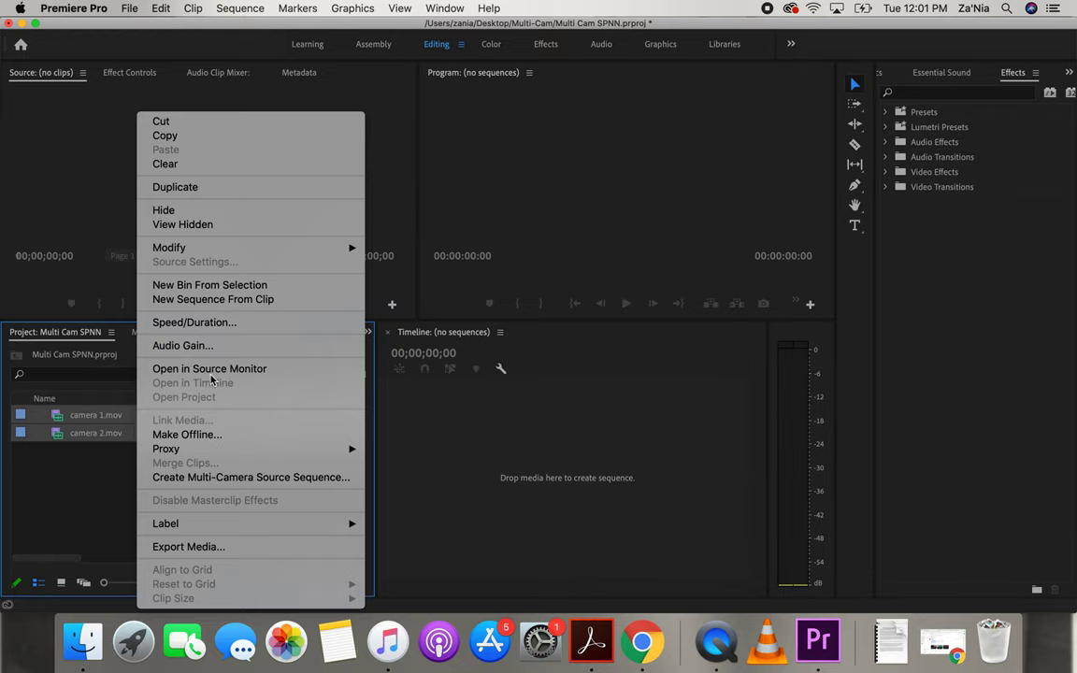
Create a Multi-Camera Source Sequence from both clips using the default settings
left_click(190, 478)
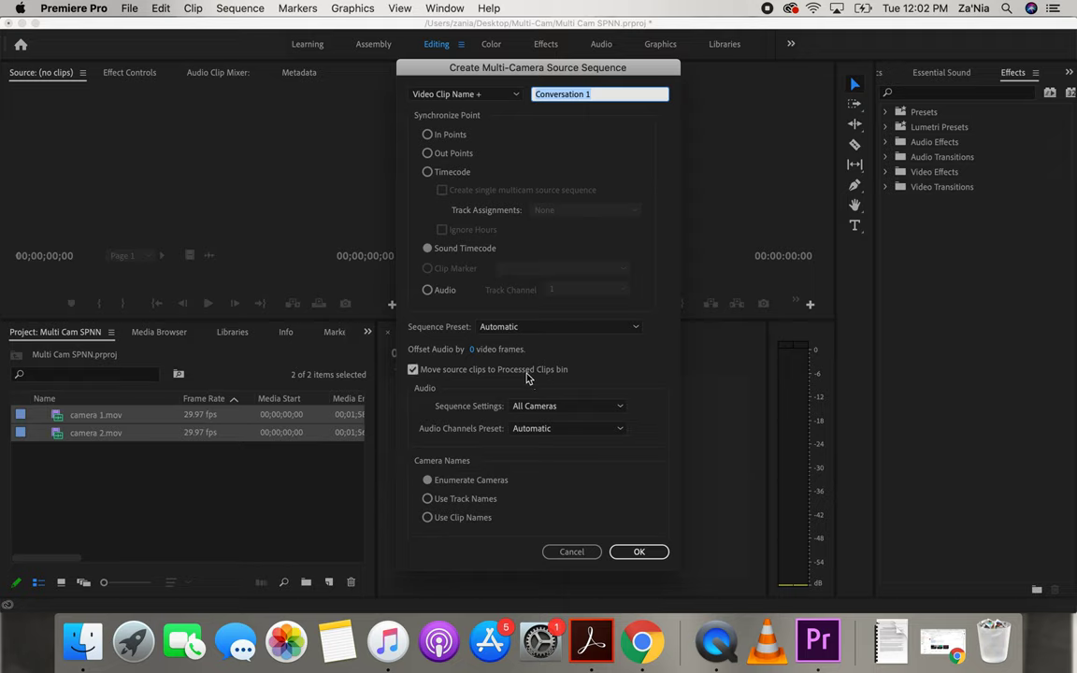
left_click(638, 552)
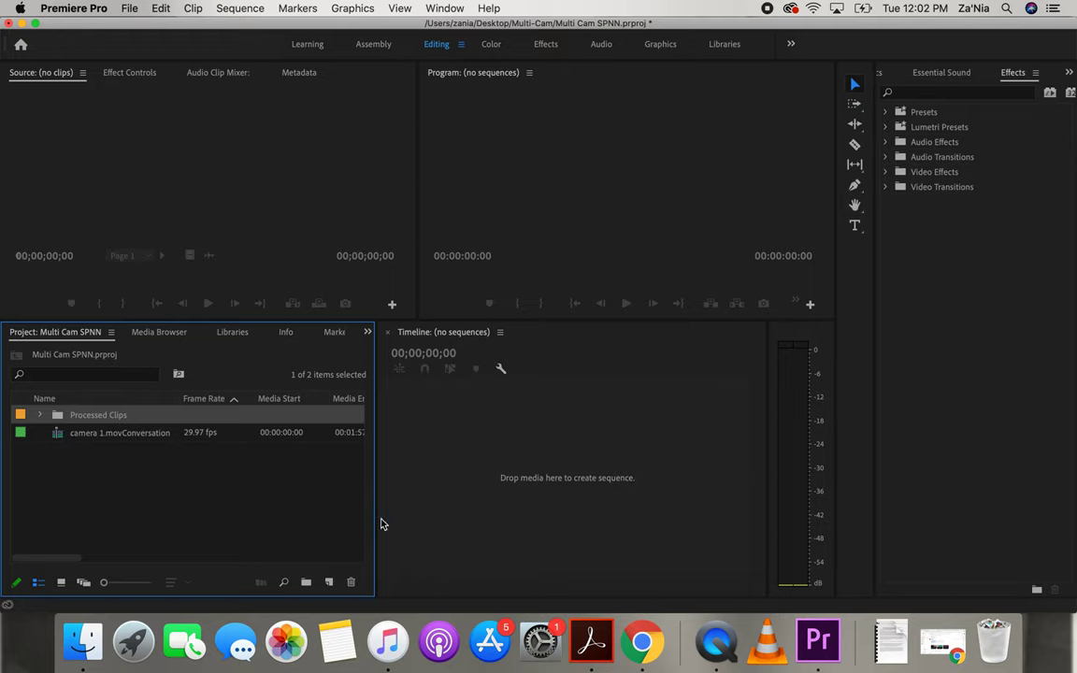
key("super+n")
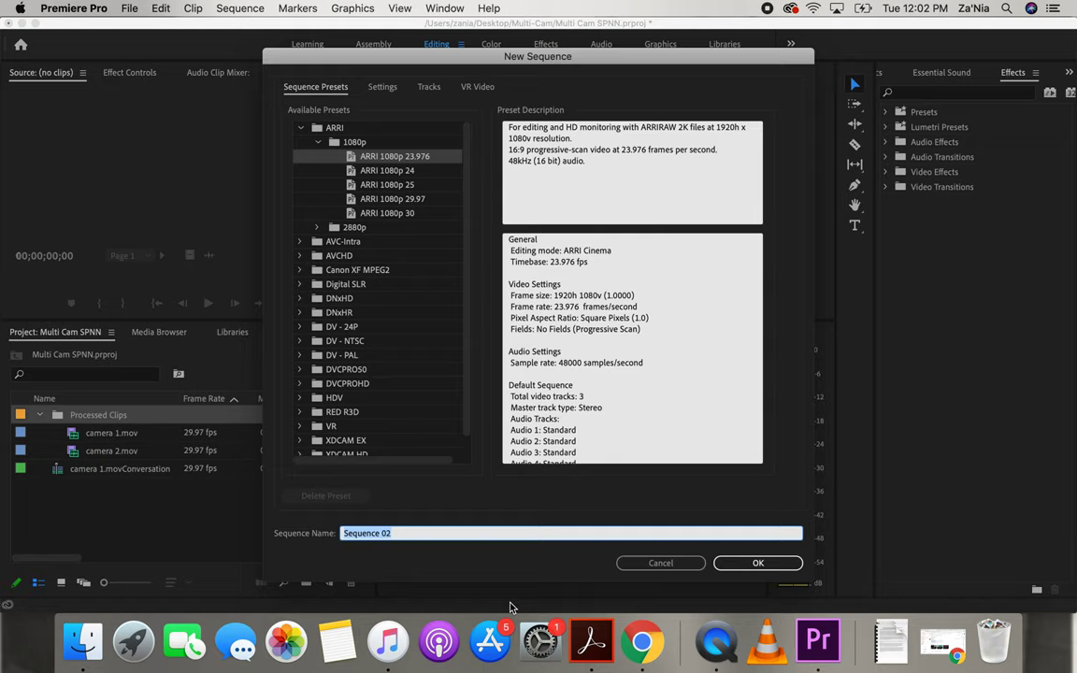
Create a new sequence named 'Editing Track' and select the camera 1.movConversation multicam clip
type("Editing Track")
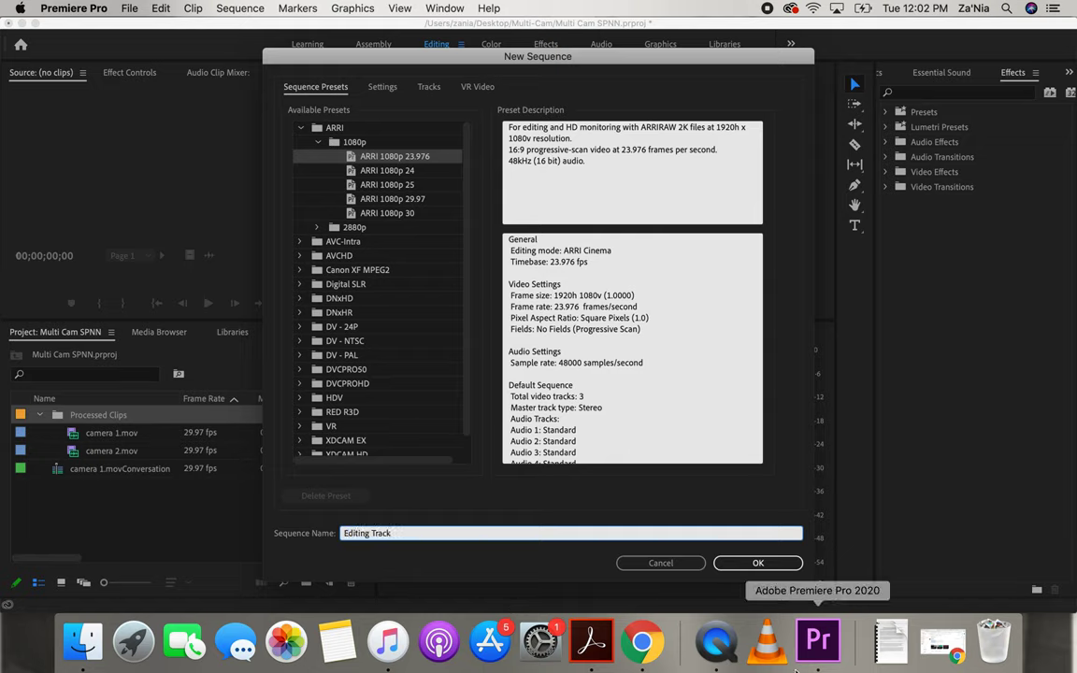
left_click(783, 564)
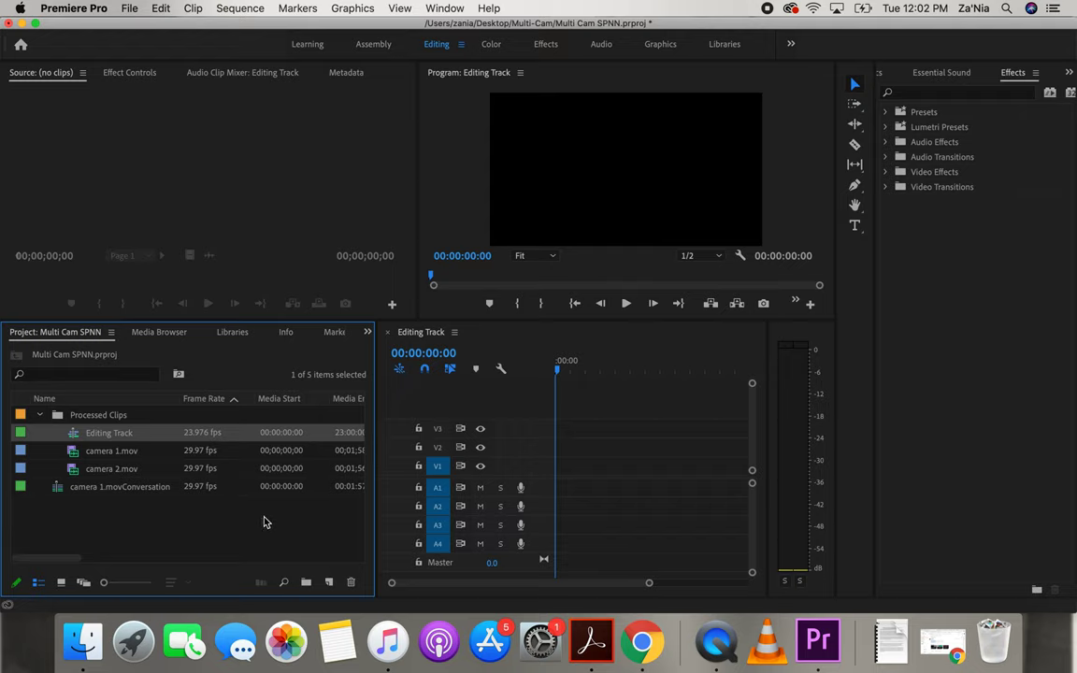
left_click(54, 487)
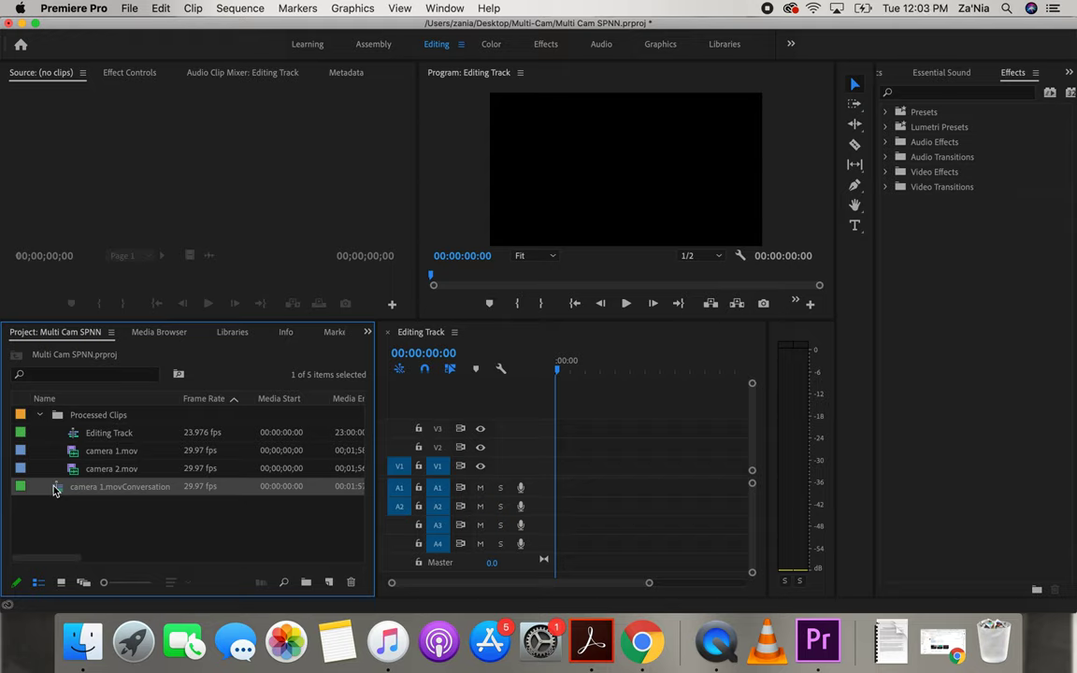
Place the multicam clip at the start of Editing Track, keeping sequence settings, and preview playback
left_click_drag(54, 487, 549, 472)
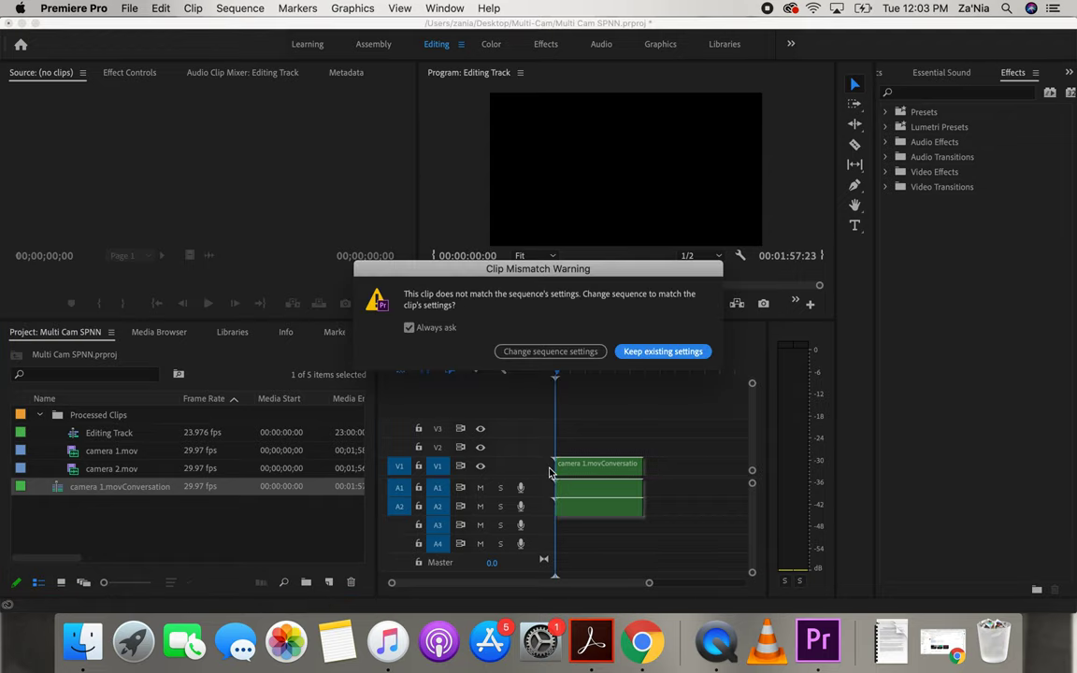
left_click(689, 352)
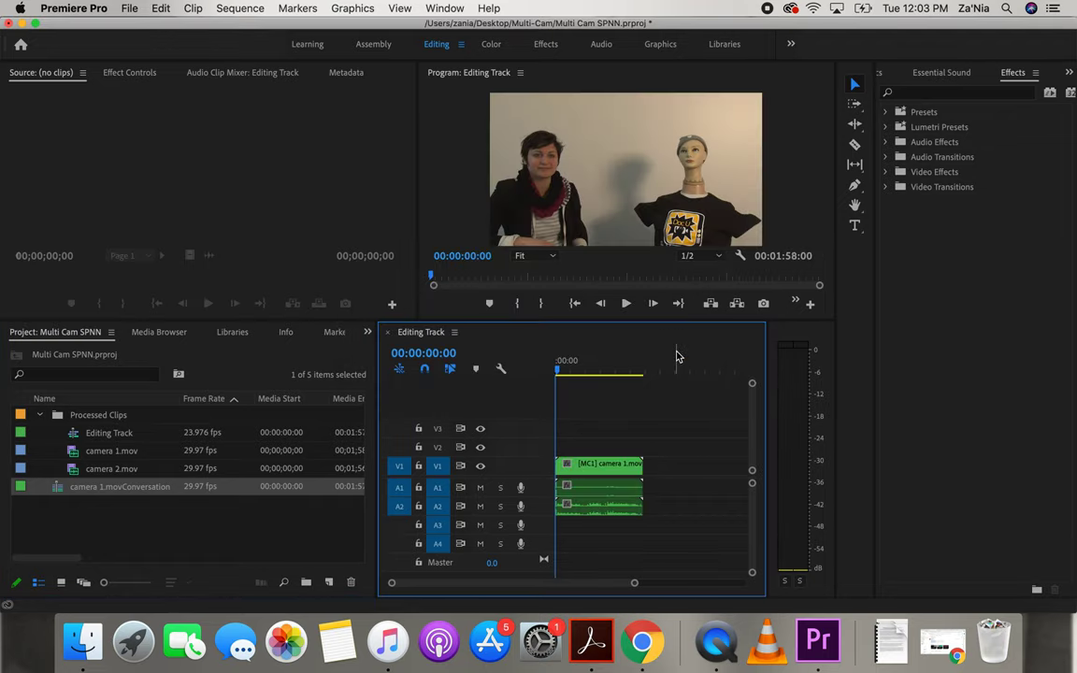
left_click_drag(633, 583, 612, 585)
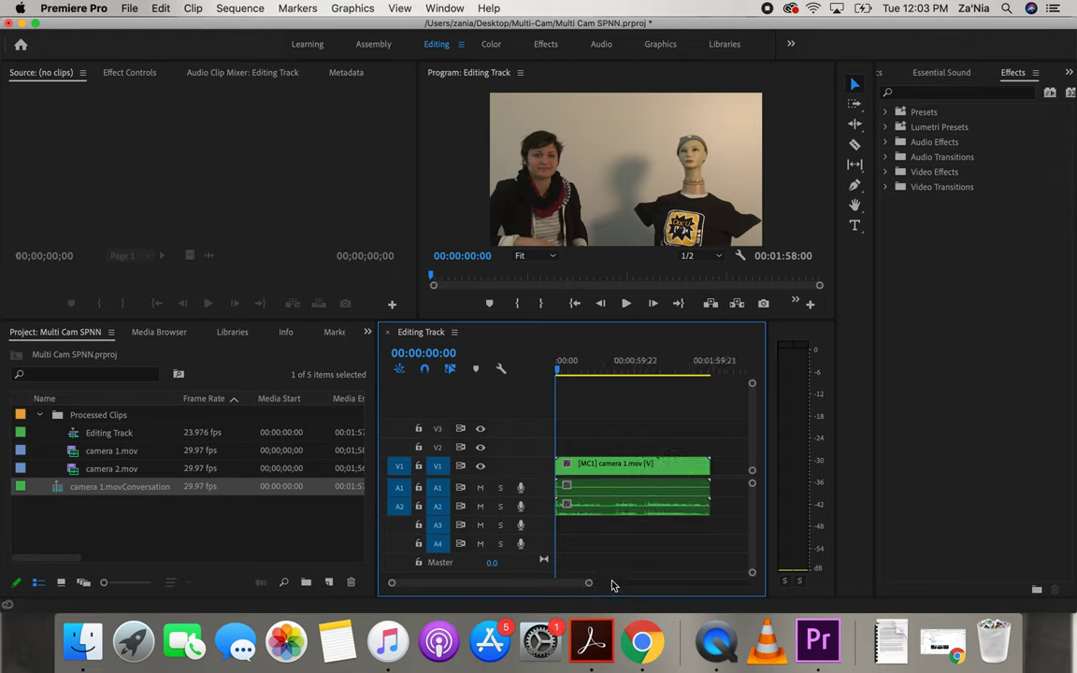
left_click_drag(574, 372, 550, 373)
key("space")
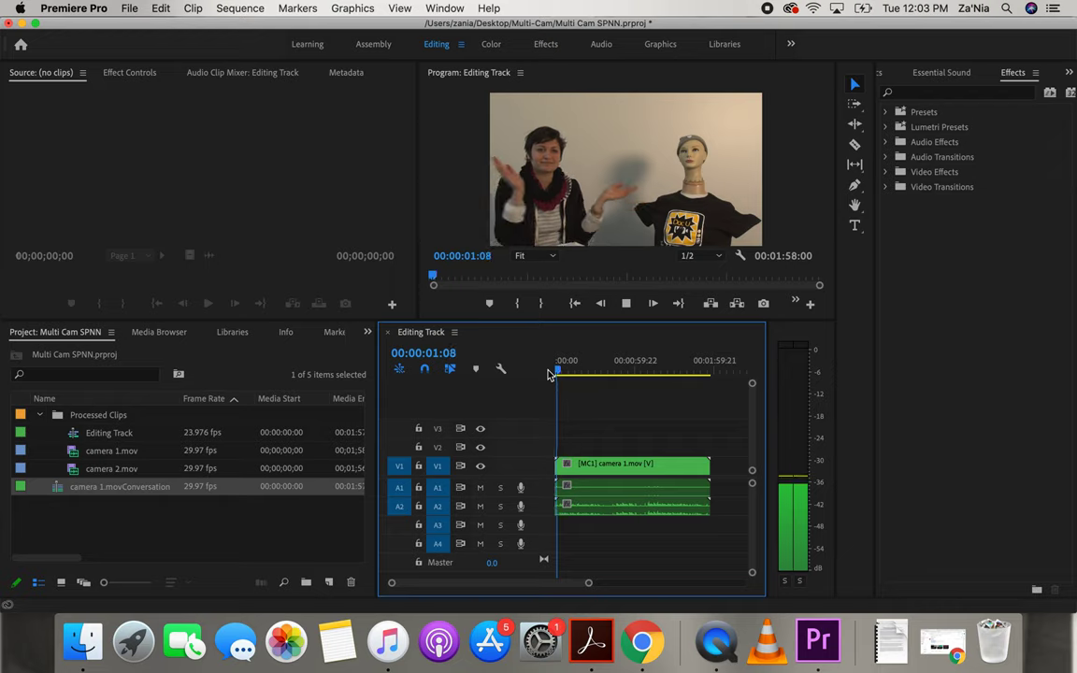
key("space")
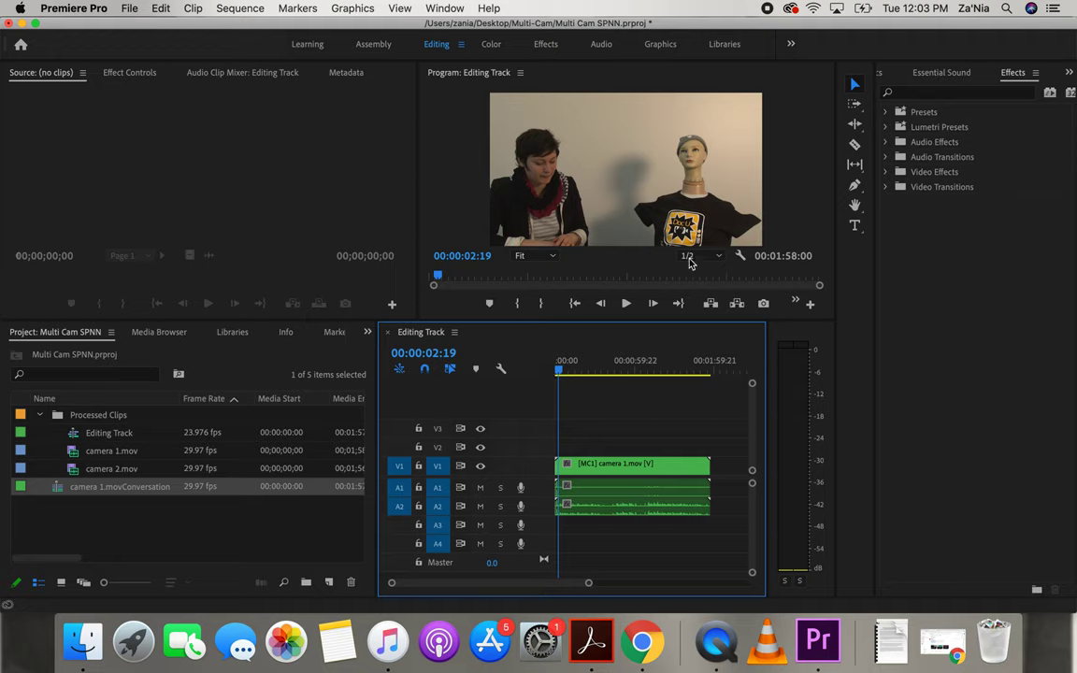
left_click(741, 257)
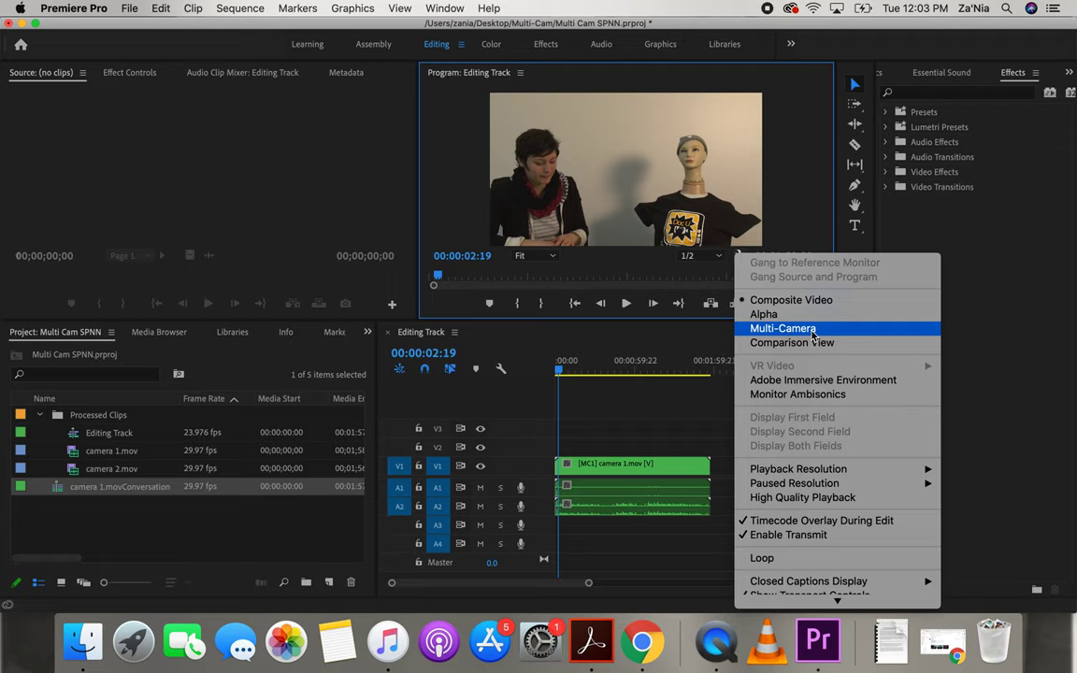
Switch the Program monitor to Multi-Camera view and zoom the timeline so the clip fills it
left_click(783, 328)
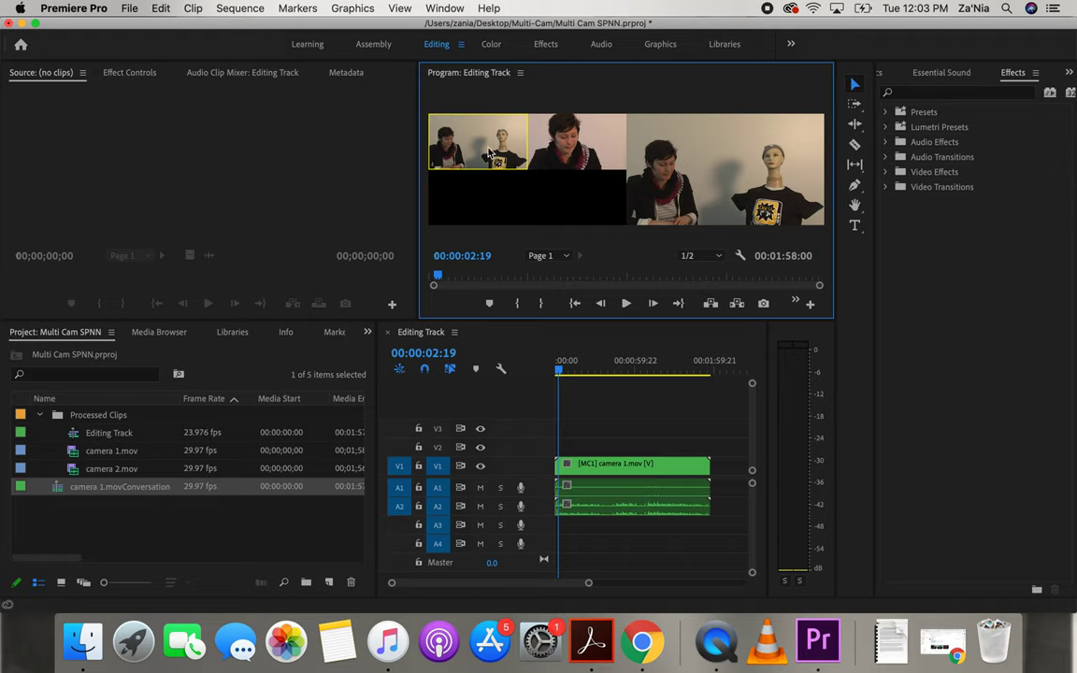
left_click(551, 583)
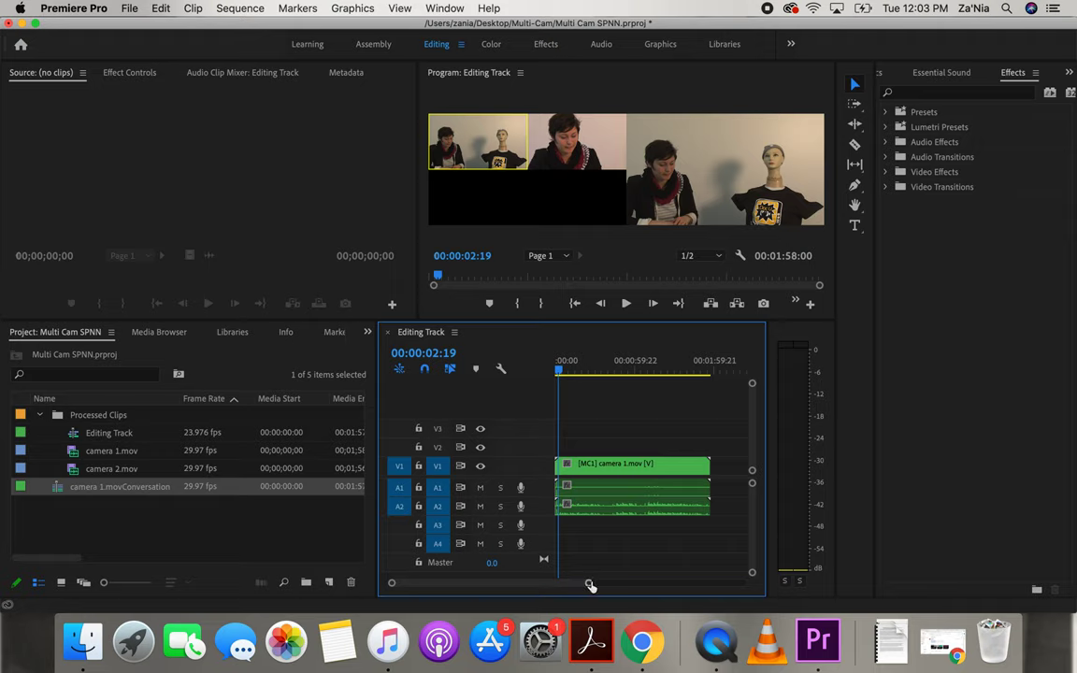
left_click_drag(586, 583, 558, 583)
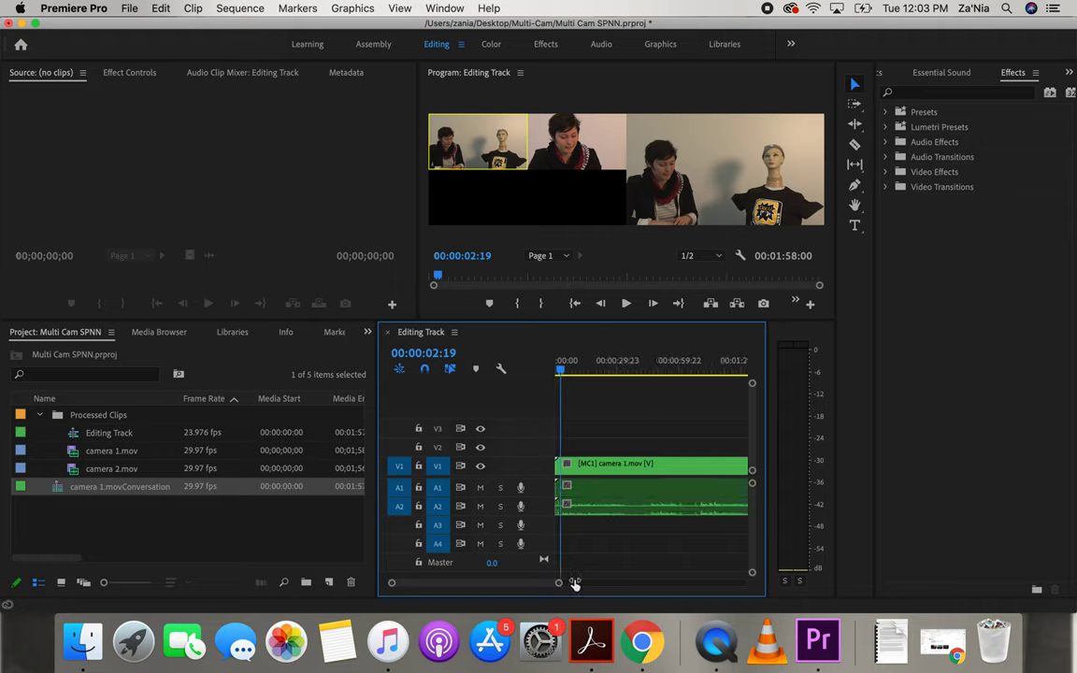
Return the playhead to the sequence start and make camera 2 the active angle
left_click(558, 366)
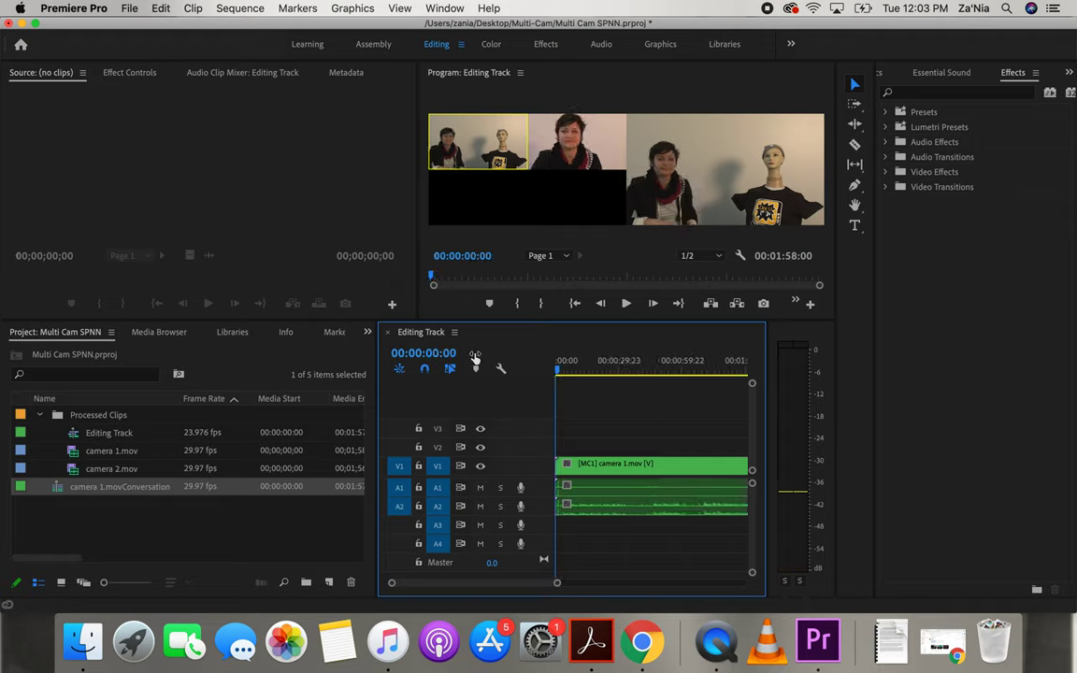
key("space")
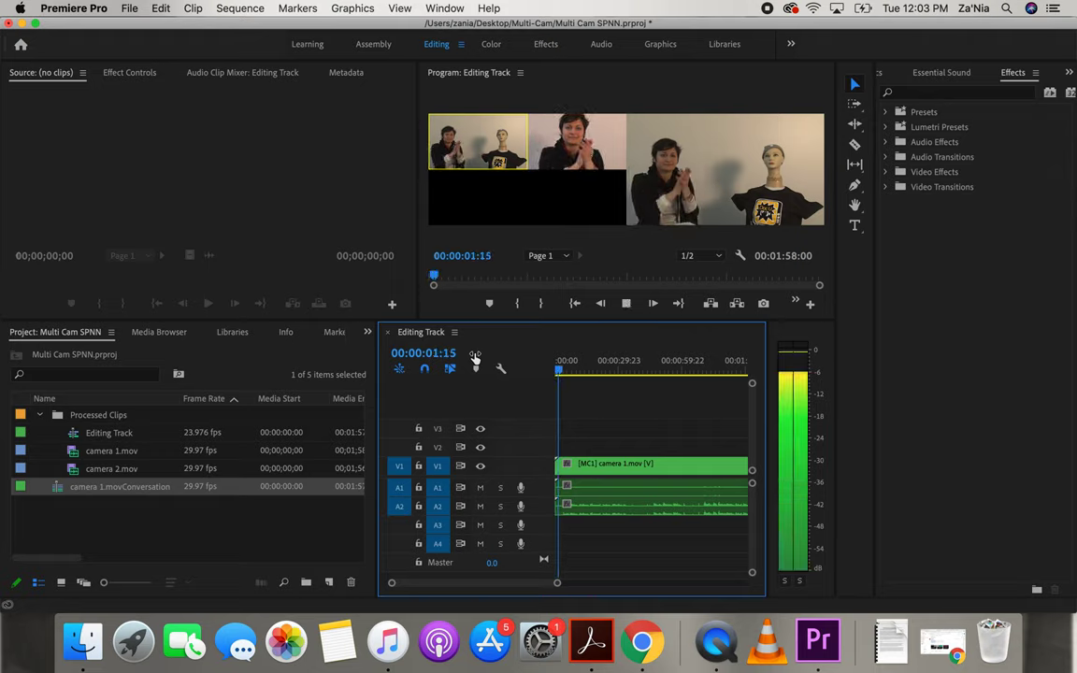
key("space")
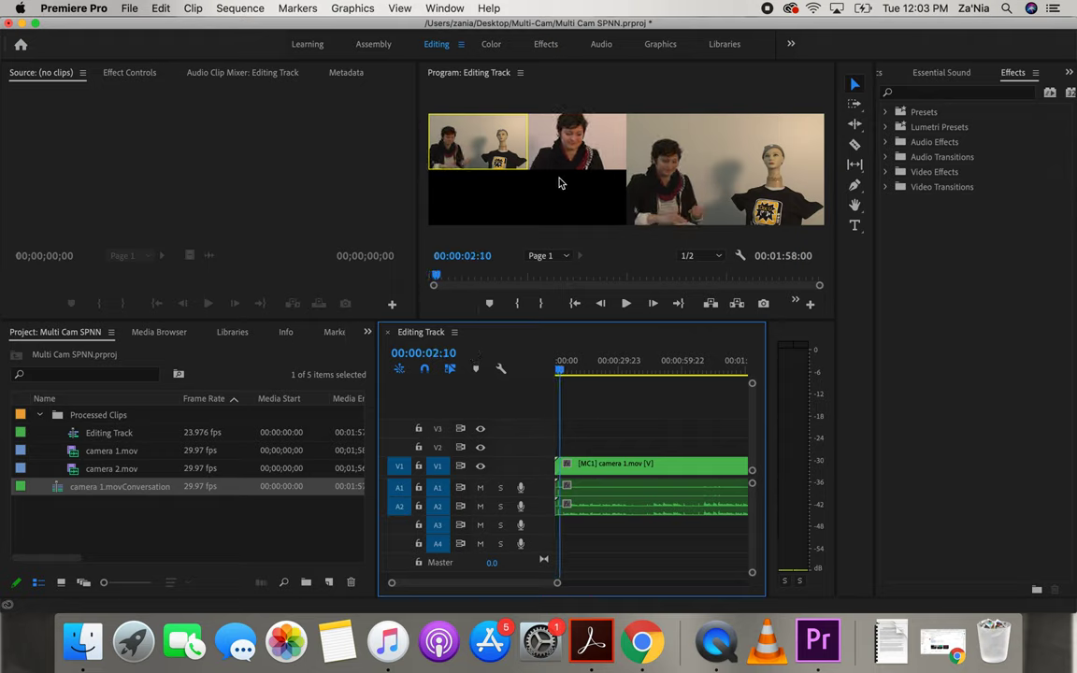
left_click(575, 161)
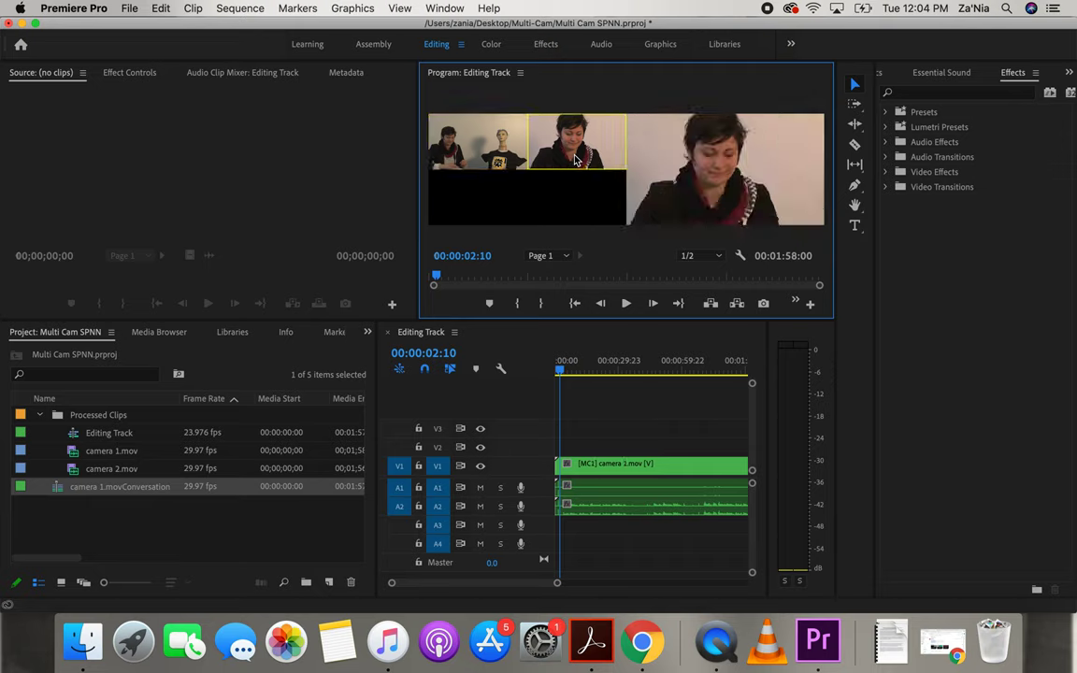
During playback, cut live to camera 1, camera 2, then back to camera 1
key("space")
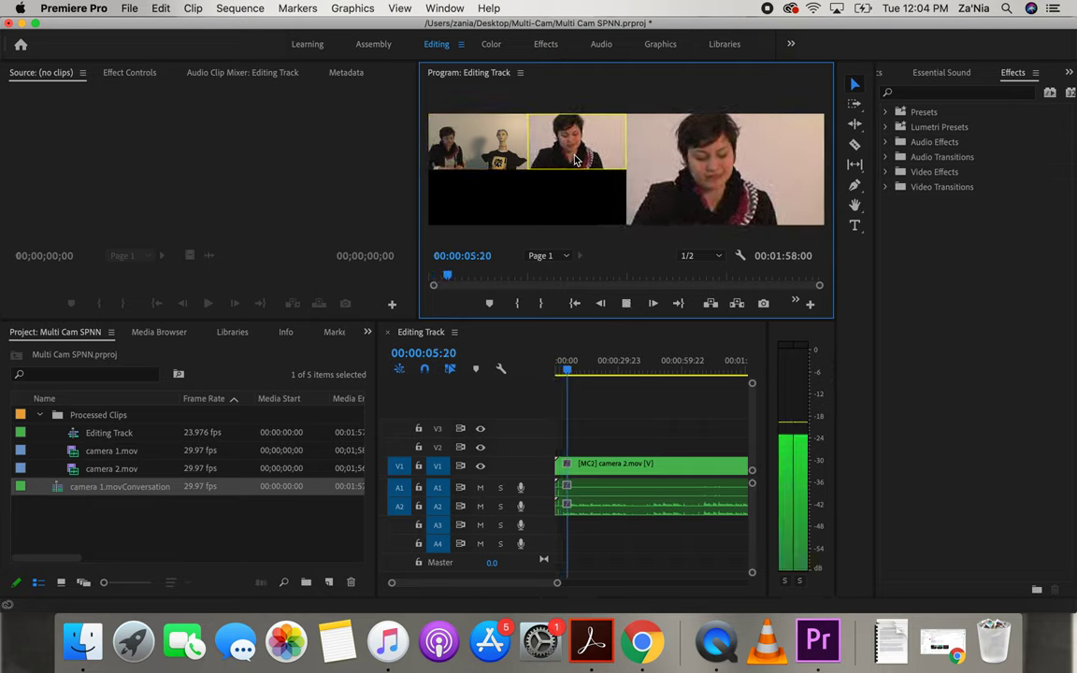
key("XF86AudioMute")
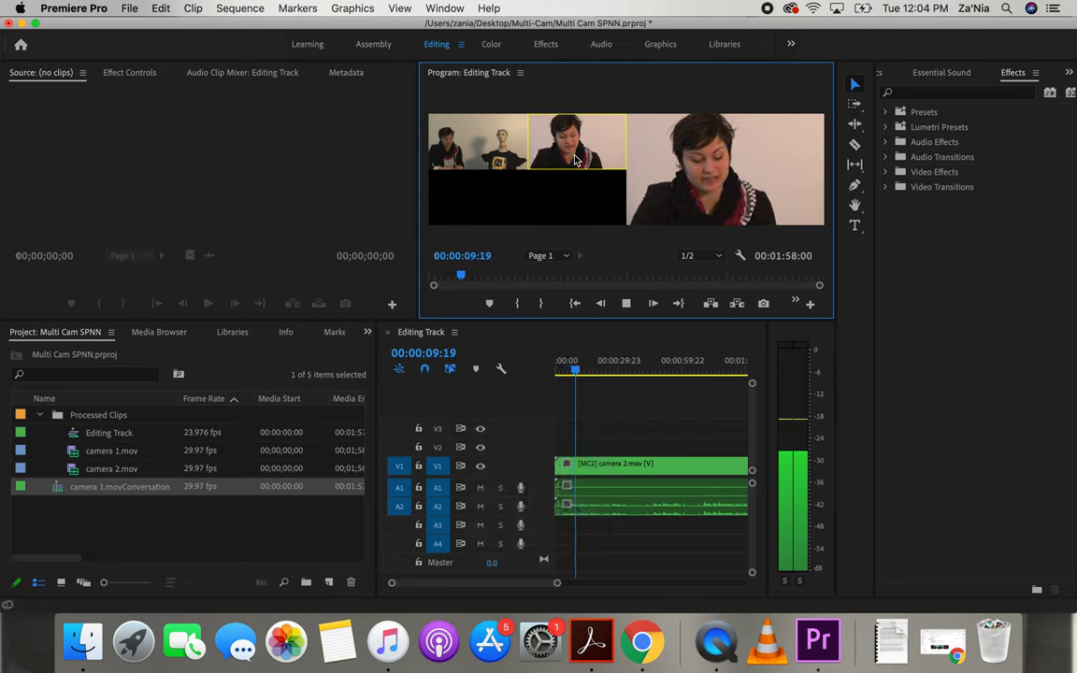
left_click(497, 137)
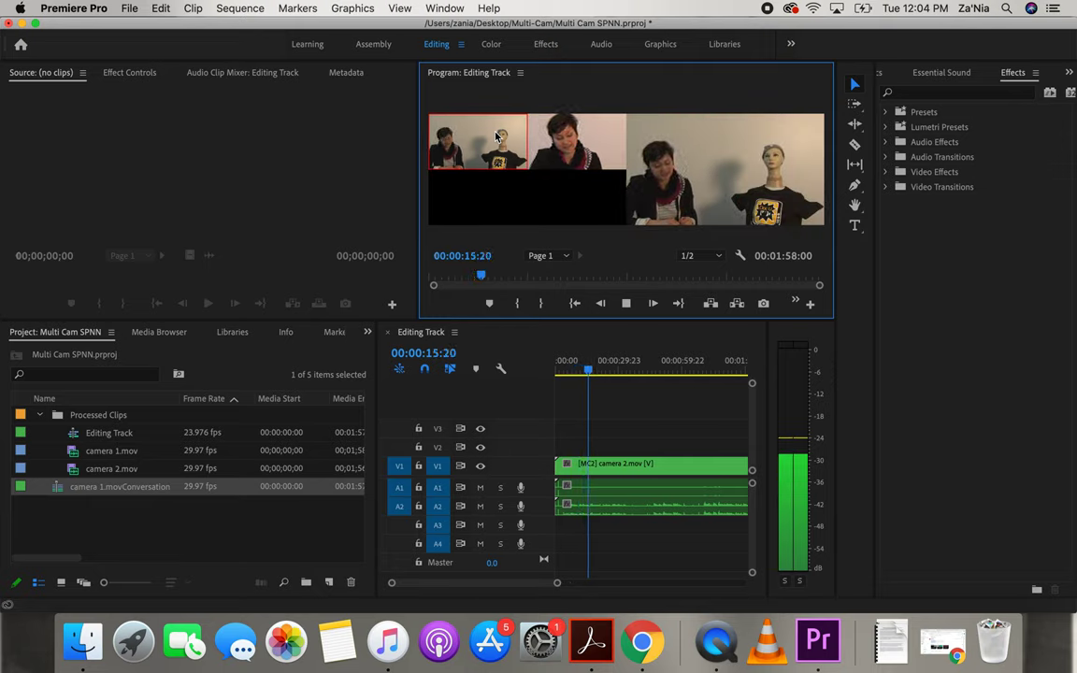
left_click(536, 142)
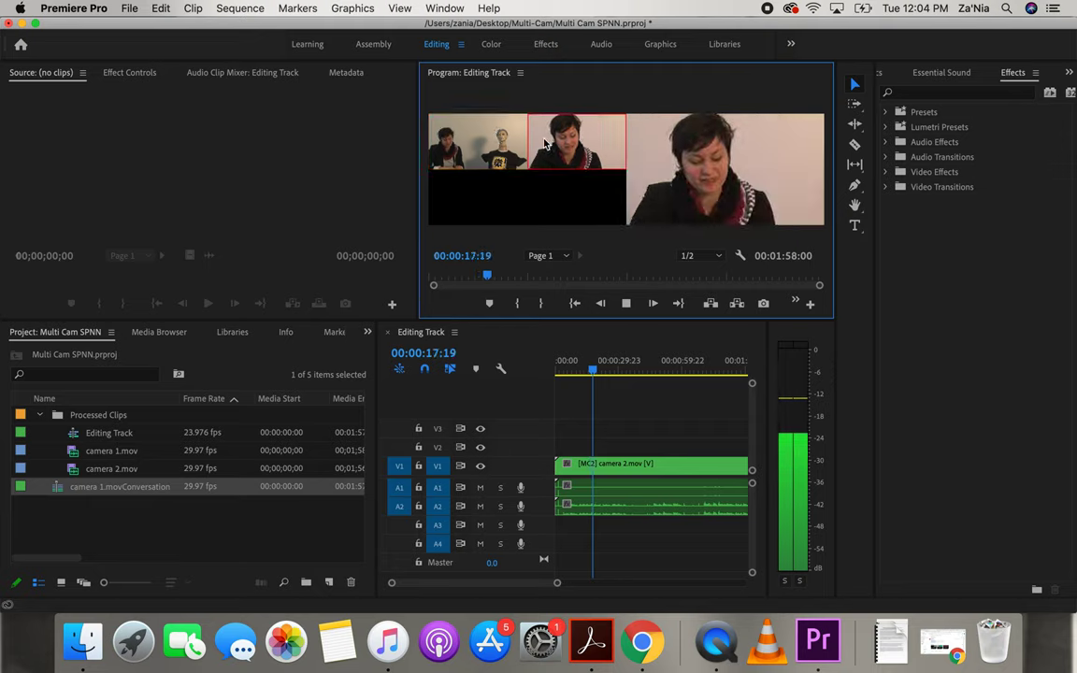
left_click(474, 138)
key("space")
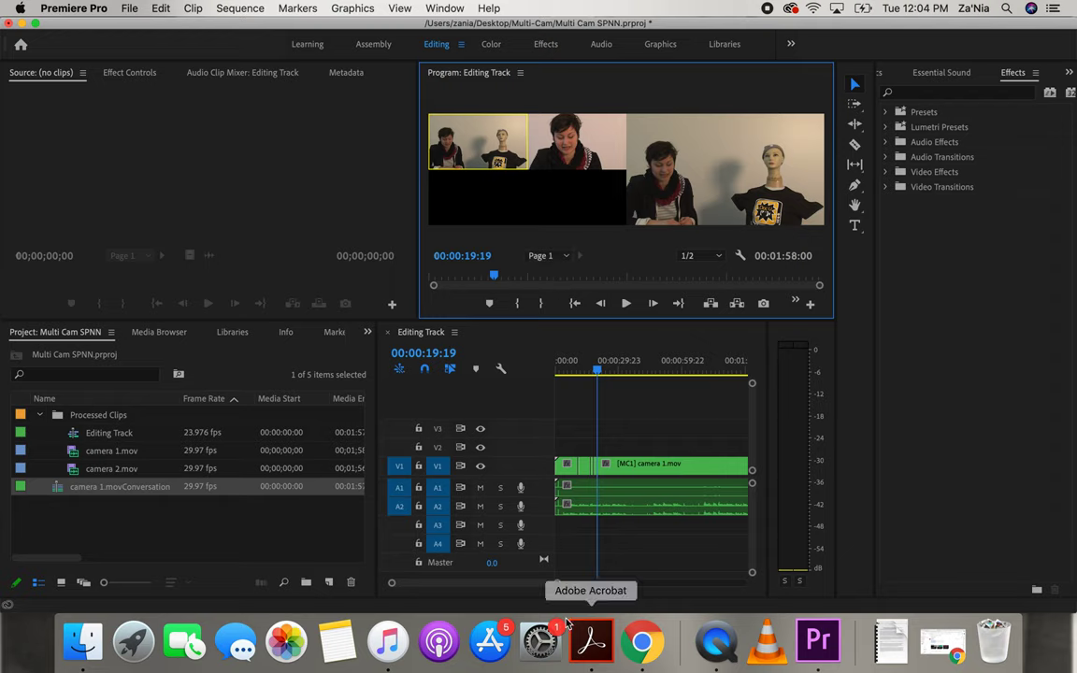
left_click_drag(558, 586, 513, 584)
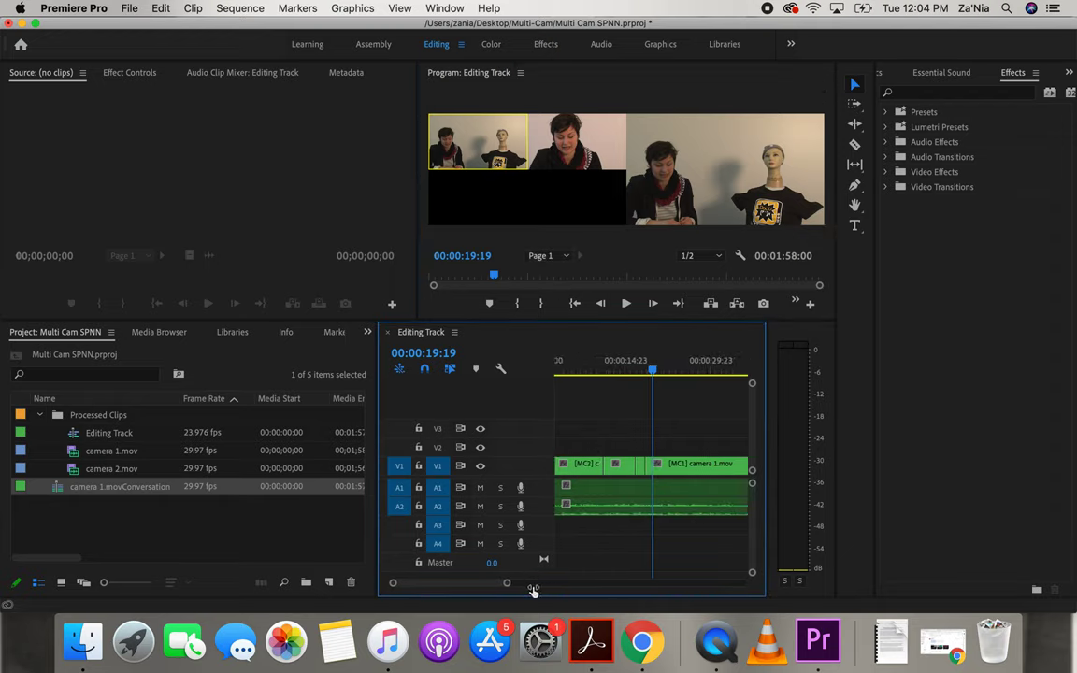
left_click_drag(607, 364, 591, 365)
key("space")
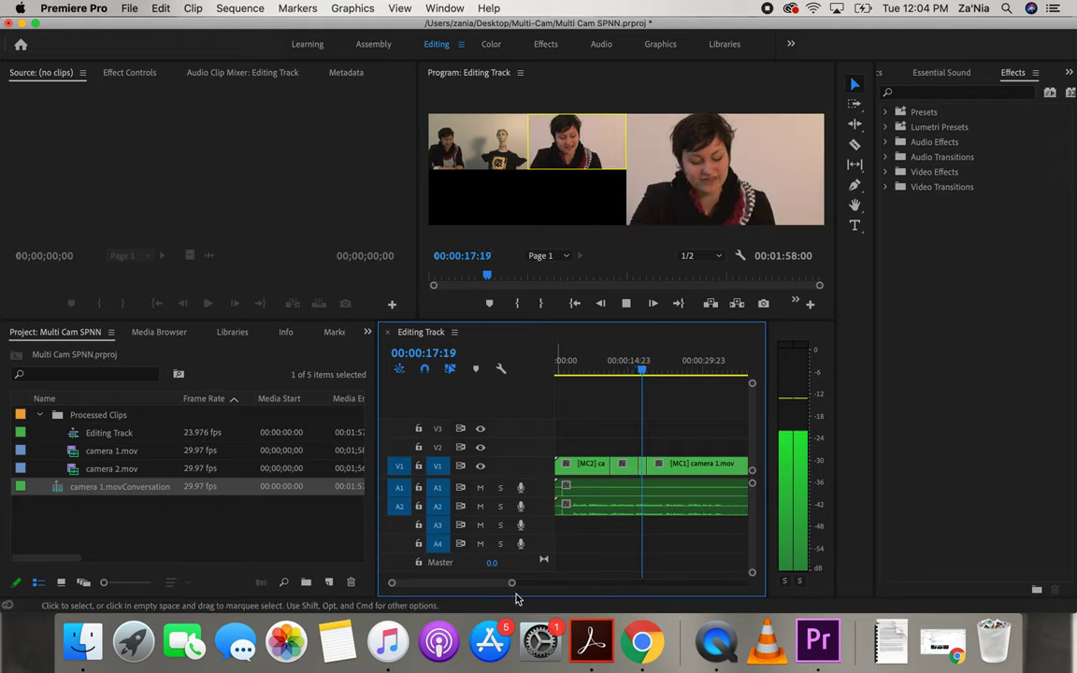
left_click_drag(512, 584, 562, 582)
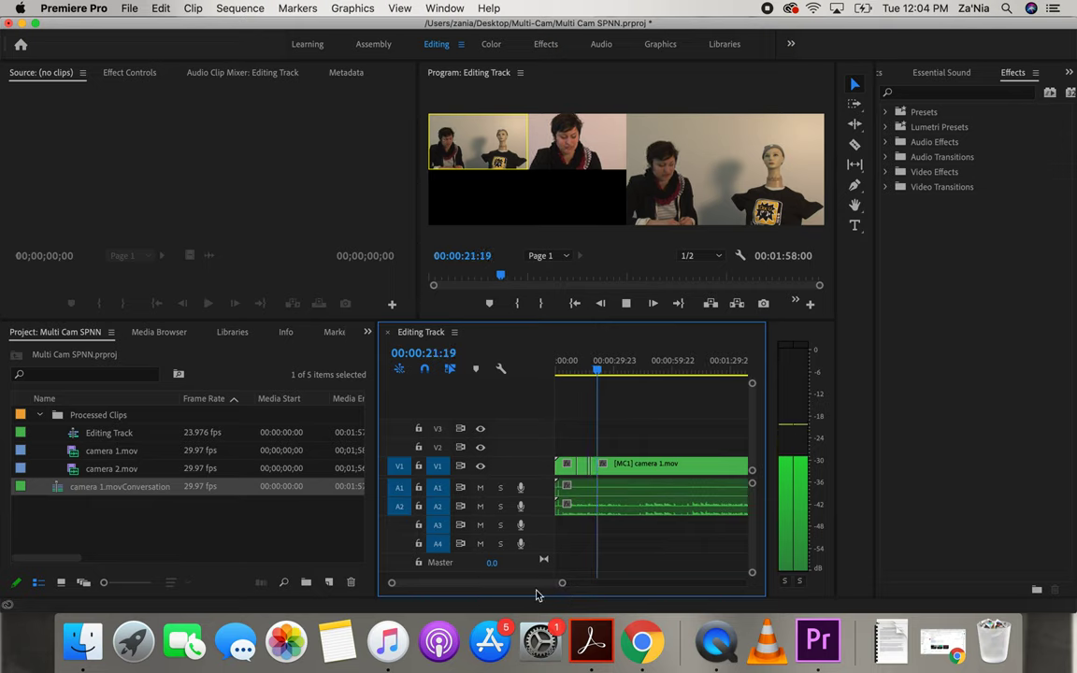
key("space")
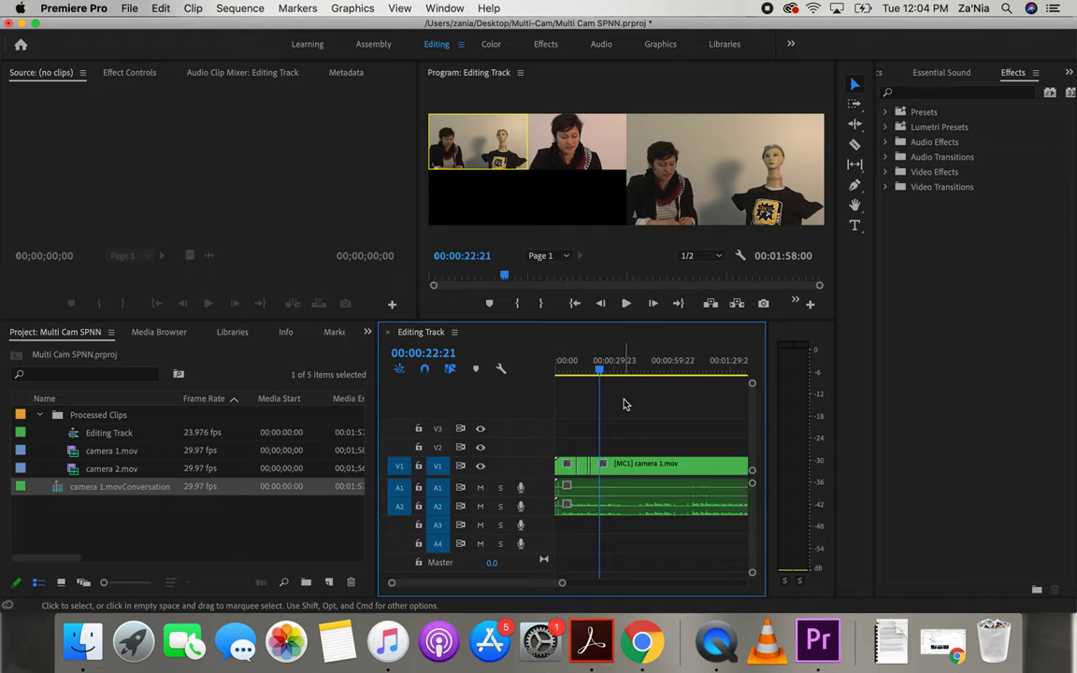
left_click_drag(598, 367, 588, 367)
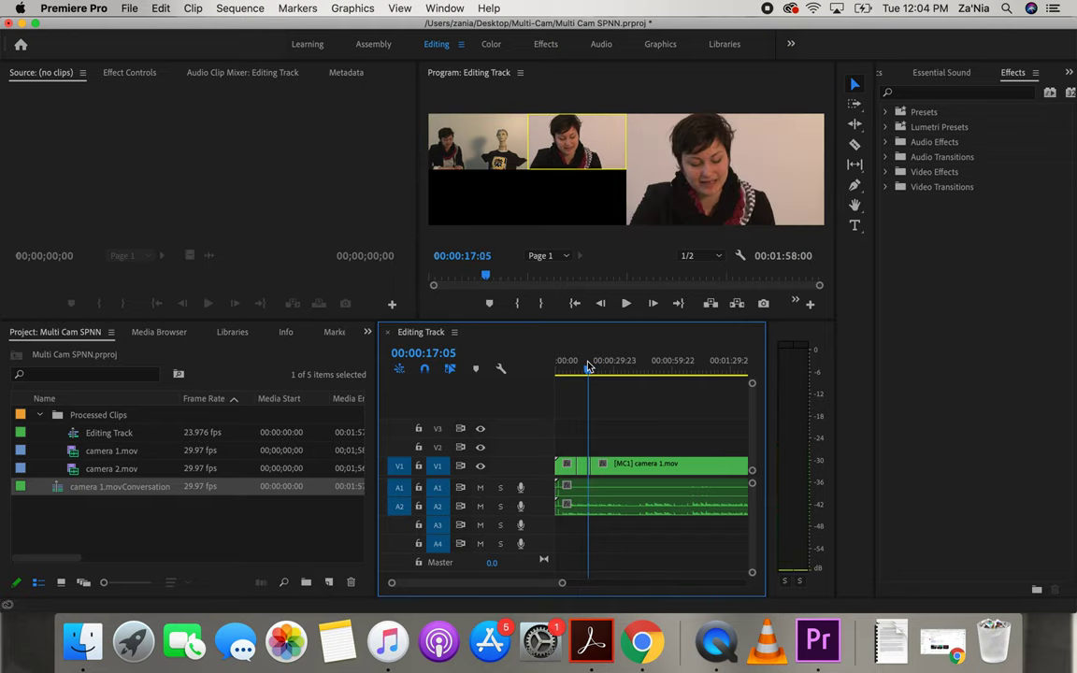